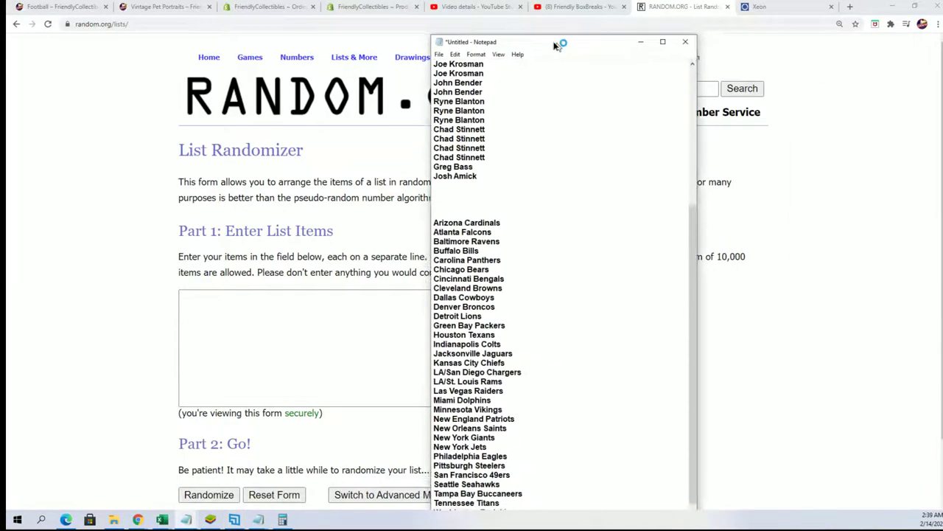
# - Copy the full list of owner names from the Notepad note and paste it into the List Randomizer's item field
pyautogui.scroll(7, 547, 217)
pyautogui.moveTo(487, 375); pyautogui.dragTo(454, 82)
pyautogui.rightClick(452, 90)
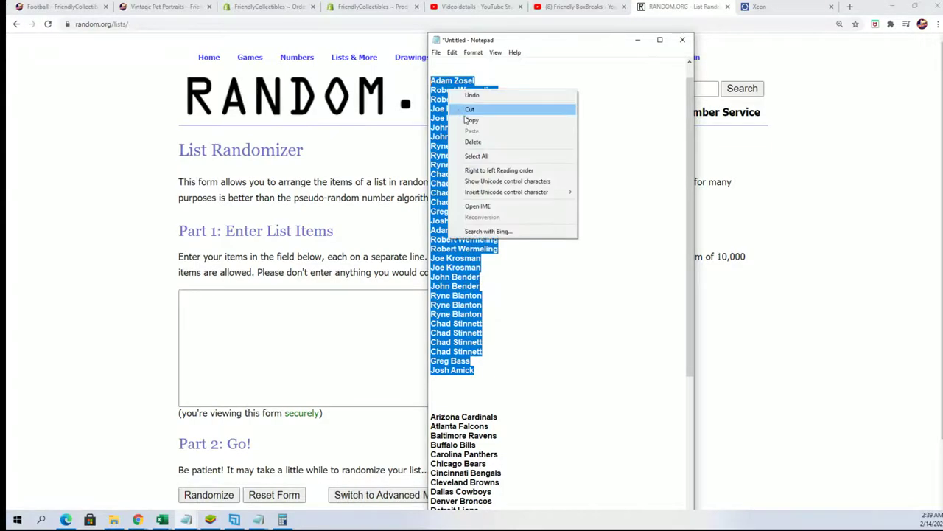
pyautogui.click(467, 121)
pyautogui.scroll(1, 647, 264)
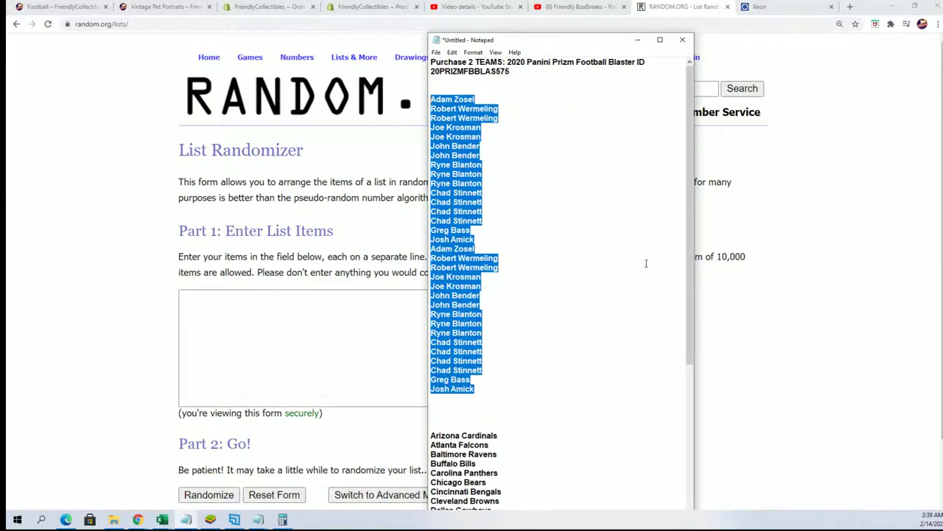
pyautogui.click(199, 310)
pyautogui.rightClick(190, 303)
pyautogui.click(221, 378)
# - Randomize the list of owner names seven times in total
pyautogui.scroll(-1, 670, 378)
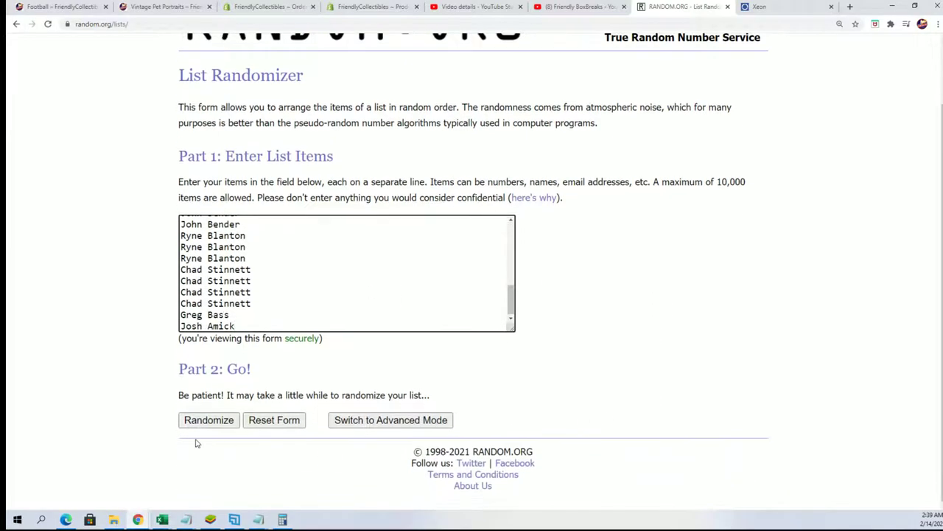
pyautogui.click(208, 420)
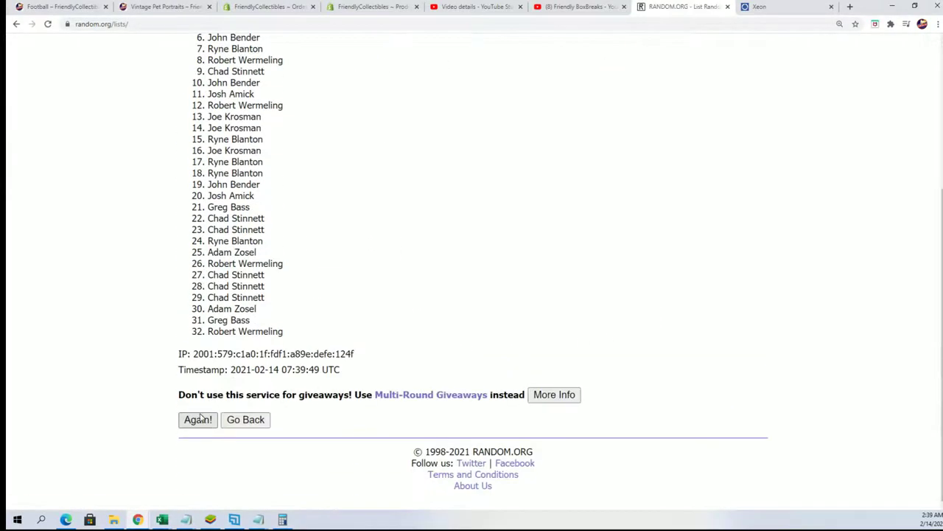
pyautogui.click(209, 424)
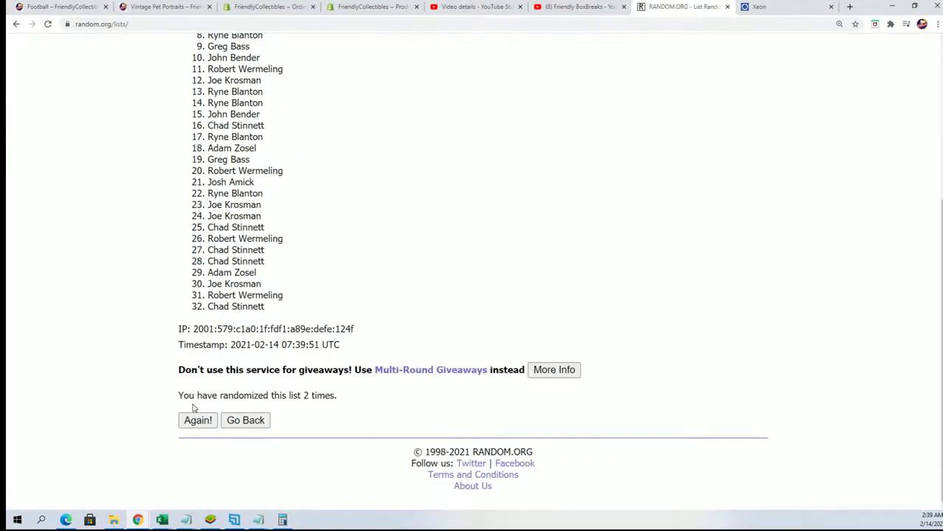
pyautogui.click(197, 418)
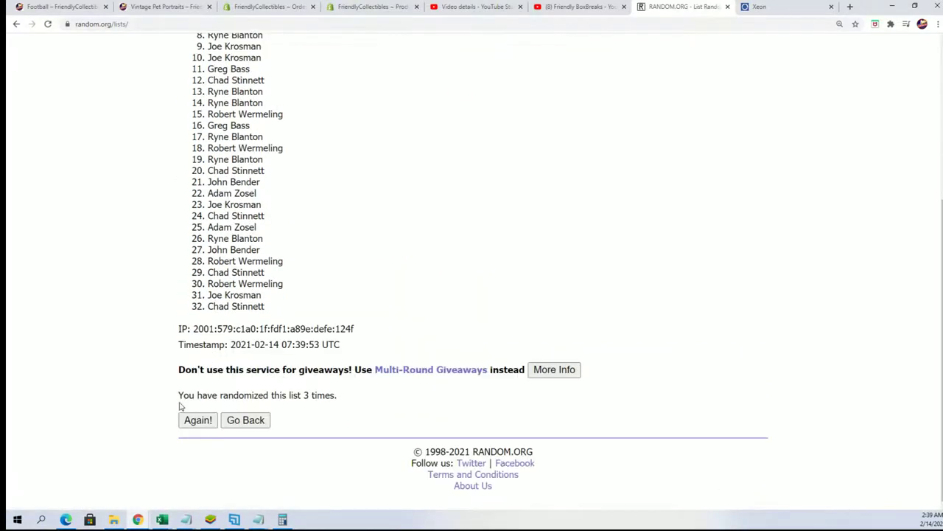
pyautogui.click(198, 419)
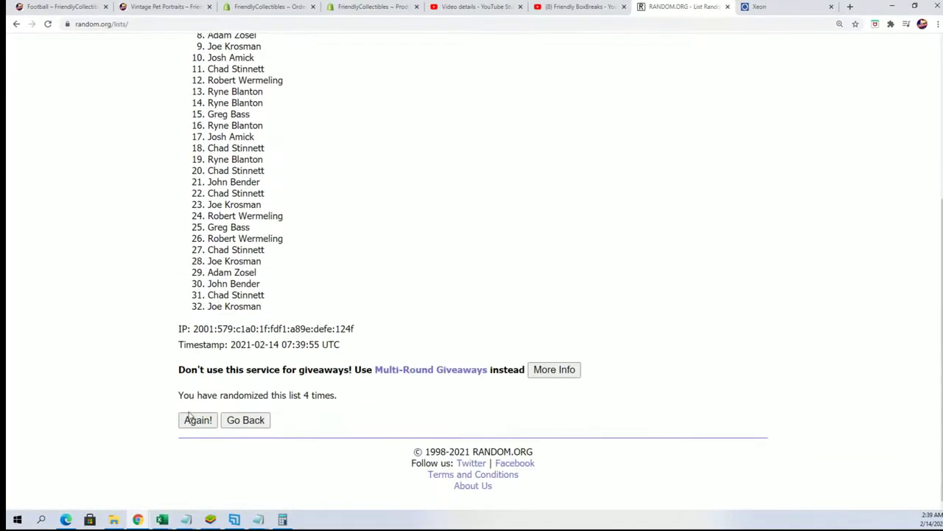
pyautogui.click(197, 419)
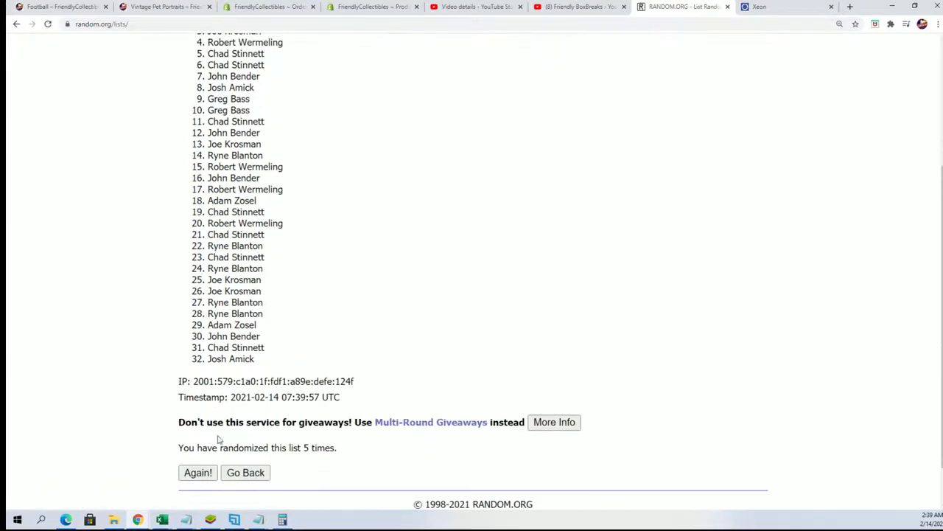
pyautogui.click(198, 473)
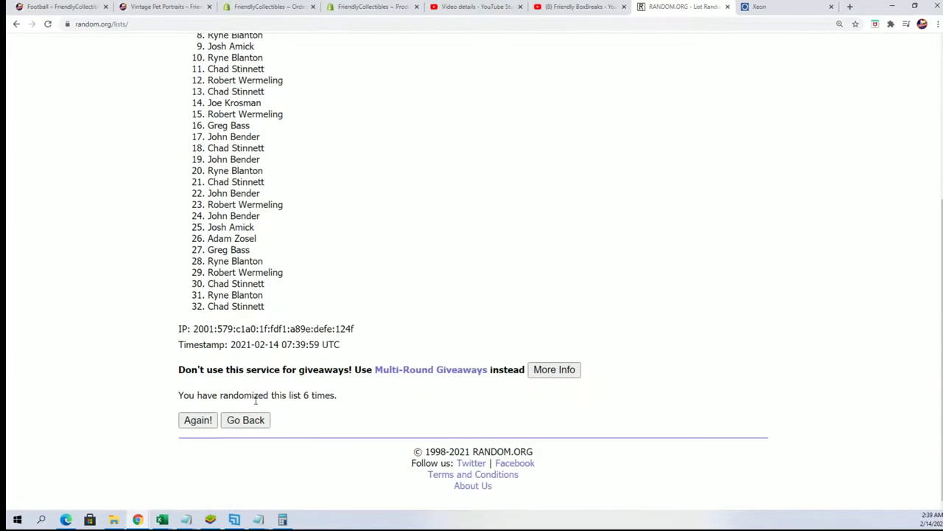
pyautogui.click(196, 419)
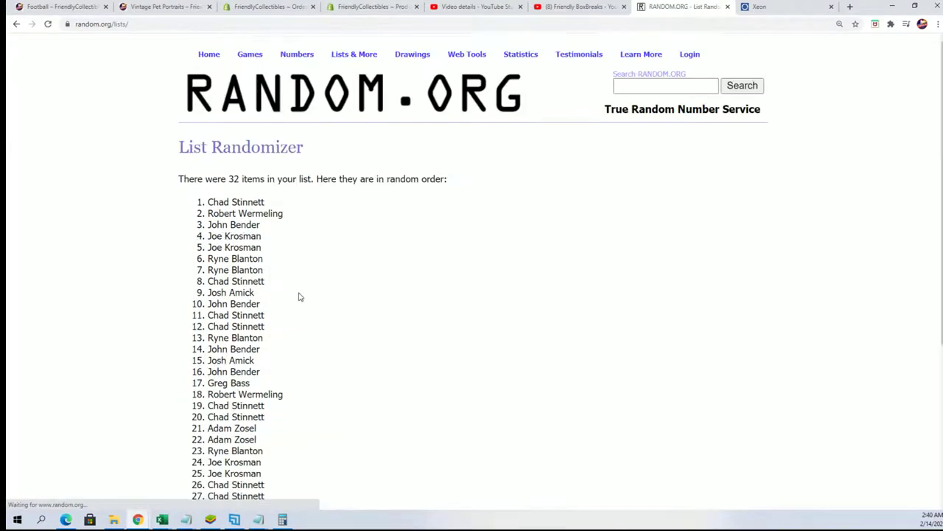
# - Copy all 32 randomized owner names from the seventh result list
pyautogui.scroll(2, 205, 105)
pyautogui.moveTo(205, 106); pyautogui.dragTo(339, 462)
pyautogui.rightClick(229, 136)
pyautogui.click(247, 139)
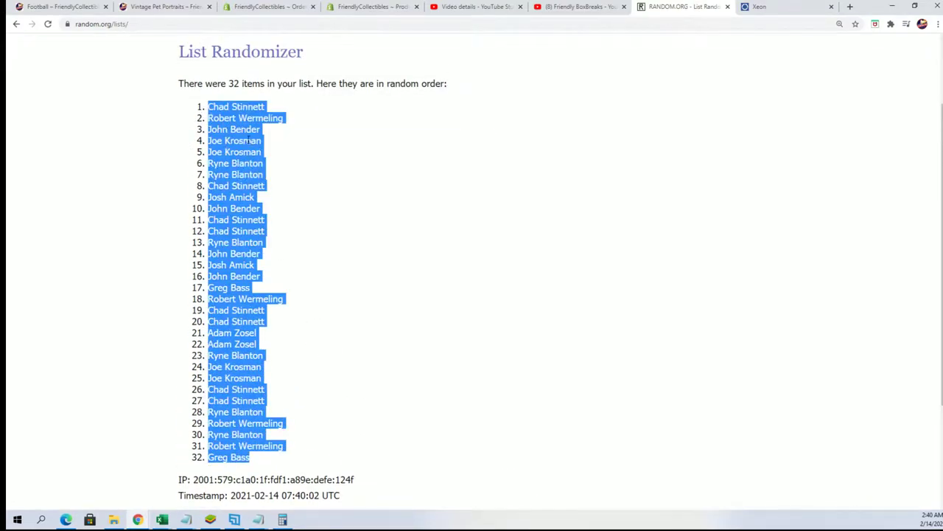
# - Switch to the Alpha NFL workbook in Excel and paste the owner names as plain text under OWNER NAMES, starting at cell A2
pyautogui.hotkey('alt', 'Tab')
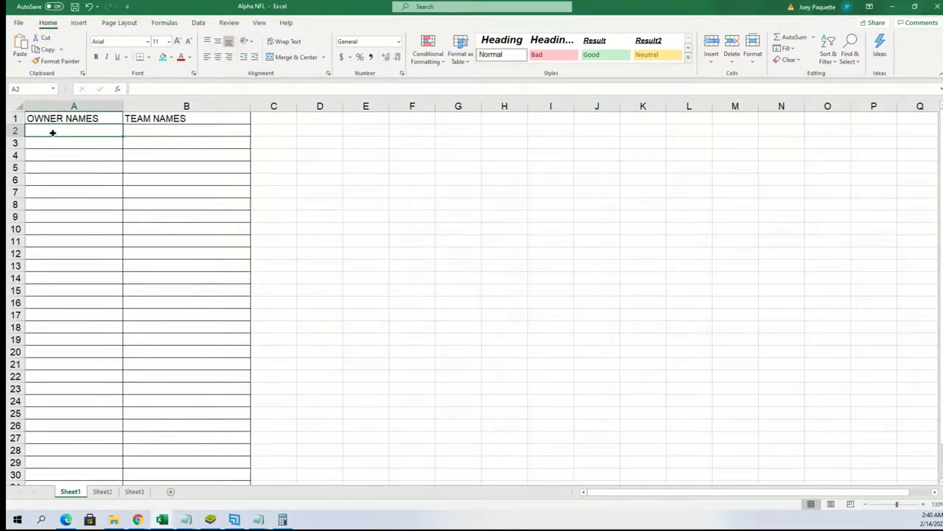
pyautogui.rightClick(52, 132)
pyautogui.click(85, 200)
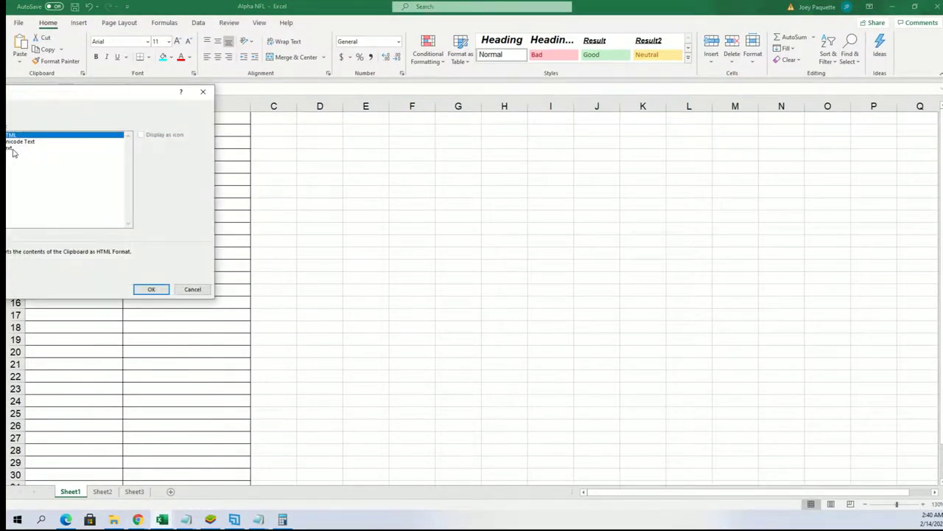
pyautogui.click(13, 149)
pyautogui.click(151, 289)
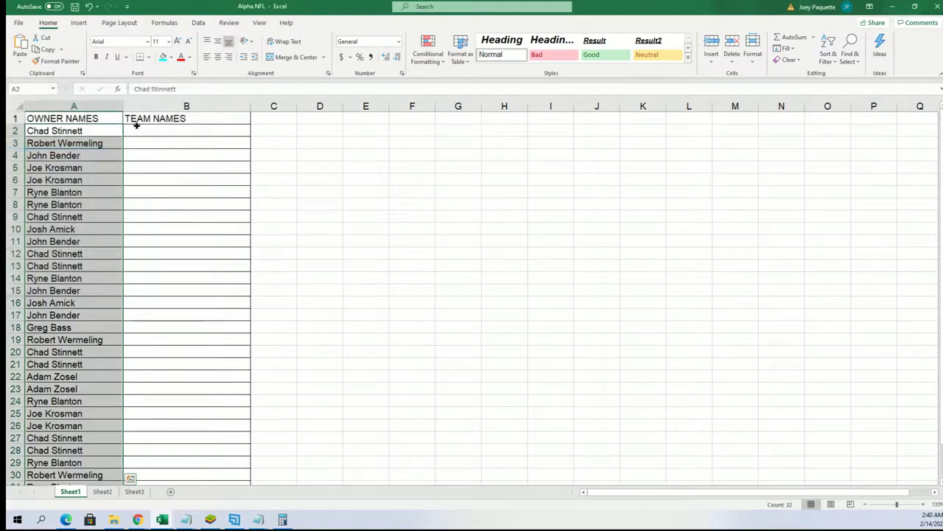
pyautogui.click(136, 127)
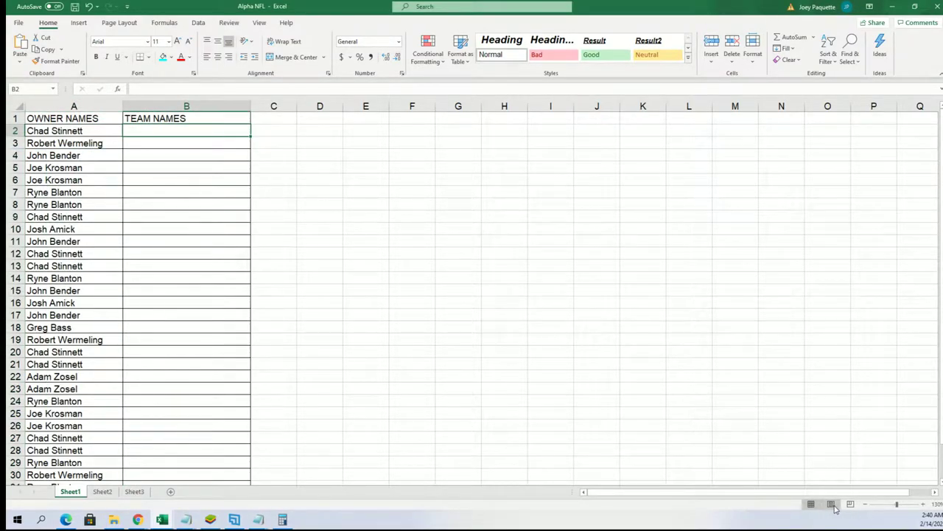
pyautogui.click(865, 504)
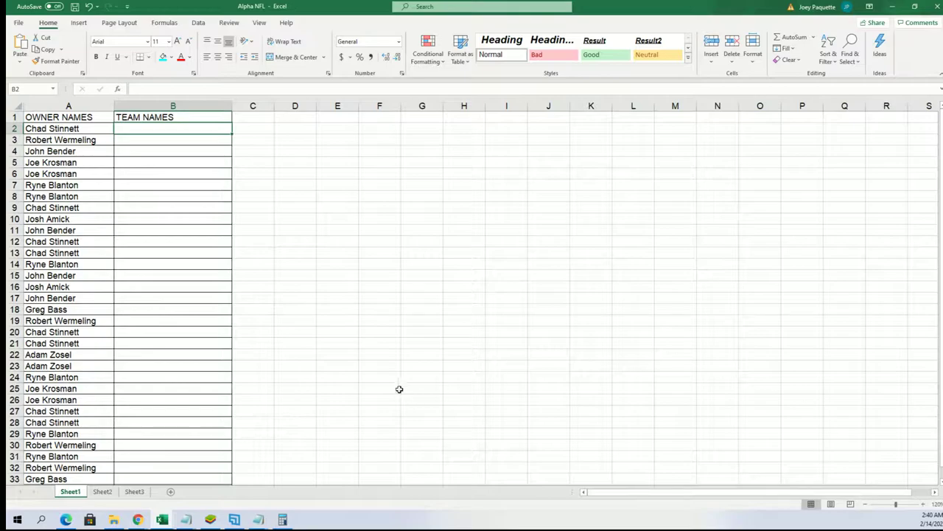
# - Return to RANDOM.ORG in the browser and bring up an empty List Randomizer form
pyautogui.click(895, 7)
pyautogui.scroll(3, 480, 225)
pyautogui.click(347, 70)
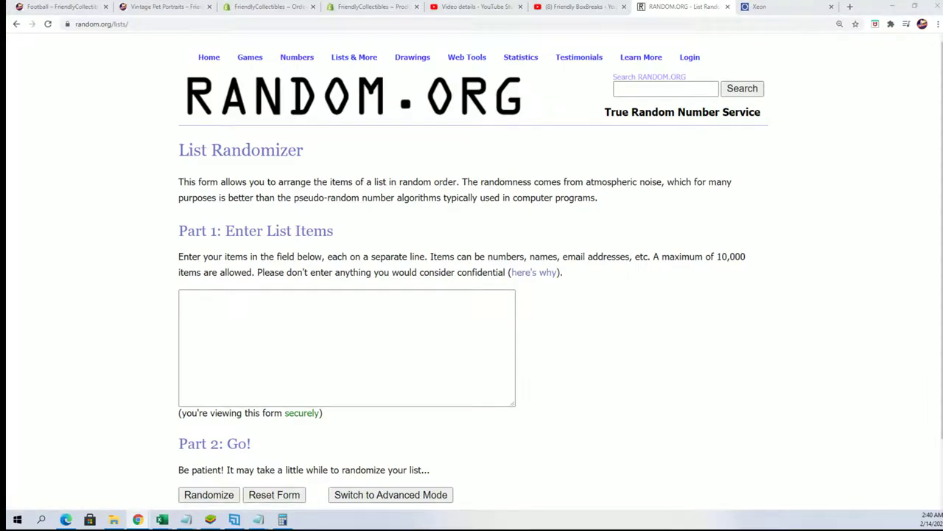
# - Copy the NFL team list, Arizona Cardinals through Washington Redskins, from the Notepad note and paste it into the List Randomizer's item field
pyautogui.hotkey('alt', 'Tab')
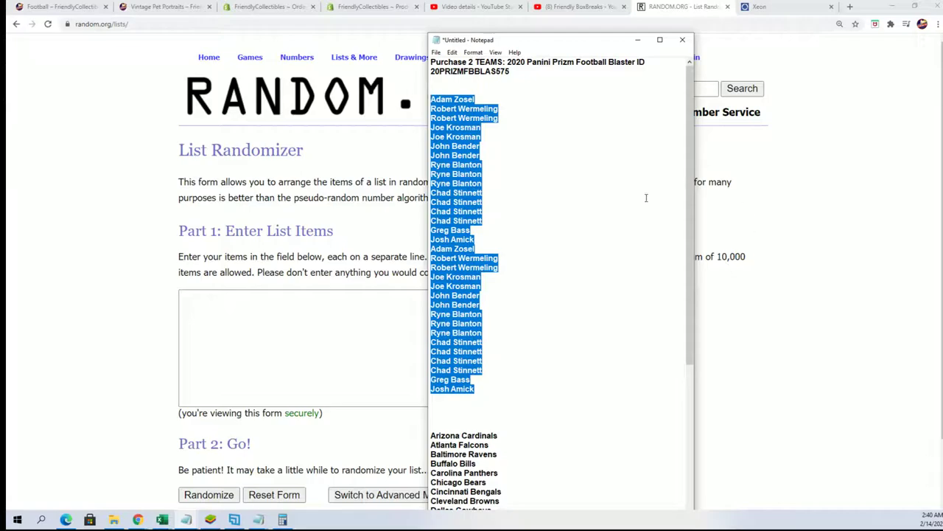
pyautogui.moveTo(573, 34); pyautogui.dragTo(573, 0)
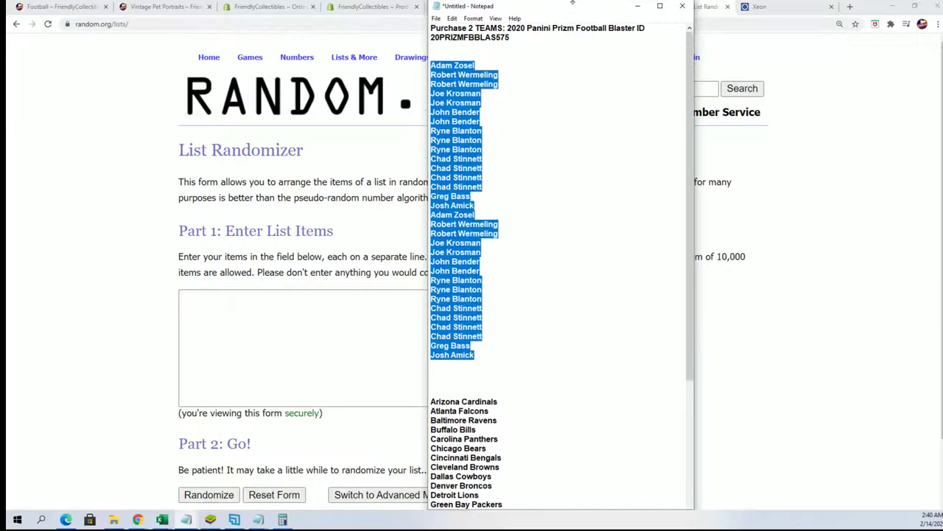
pyautogui.scroll(-4, 642, 493)
pyautogui.scroll(-4, 643, 494)
pyautogui.moveTo(526, 474); pyautogui.dragTo(431, 177)
pyautogui.rightClick(457, 194)
pyautogui.click(467, 224)
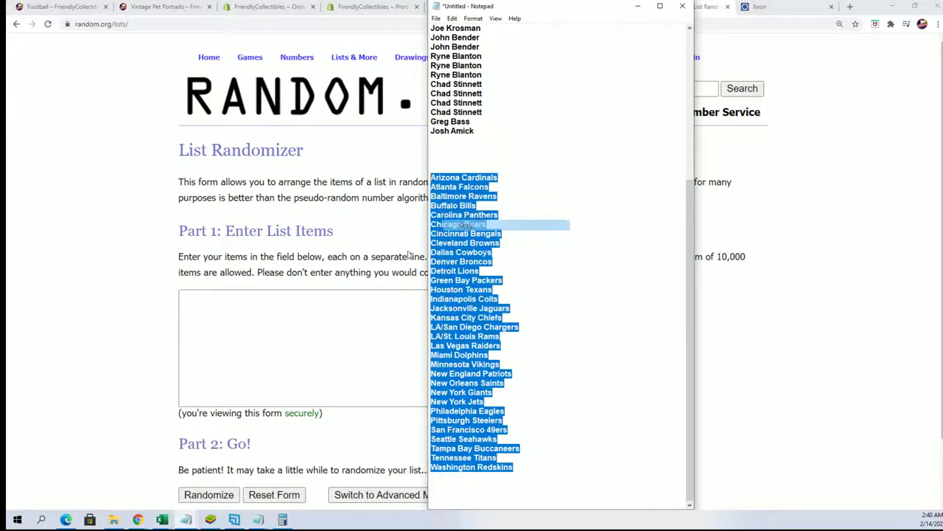
pyautogui.rightClick(215, 297)
pyautogui.click(240, 373)
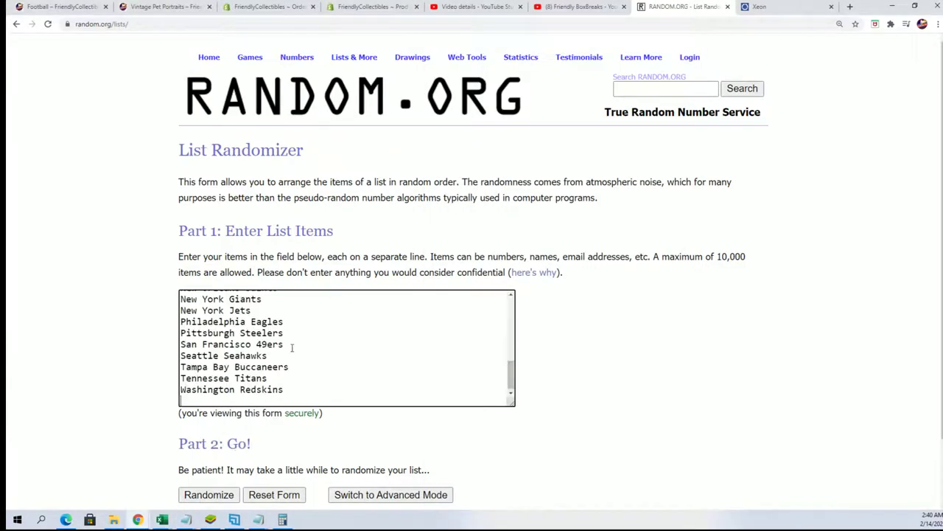
# - Randomize the list of NFL teams seven times in total
pyautogui.scroll(-1, 287, 346)
pyautogui.click(209, 419)
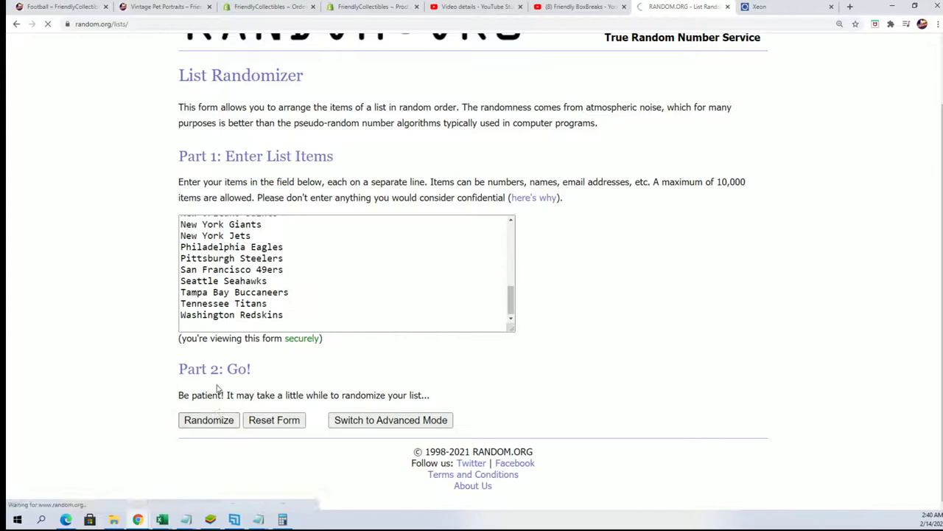
pyautogui.scroll(-5, 216, 392)
pyautogui.click(201, 422)
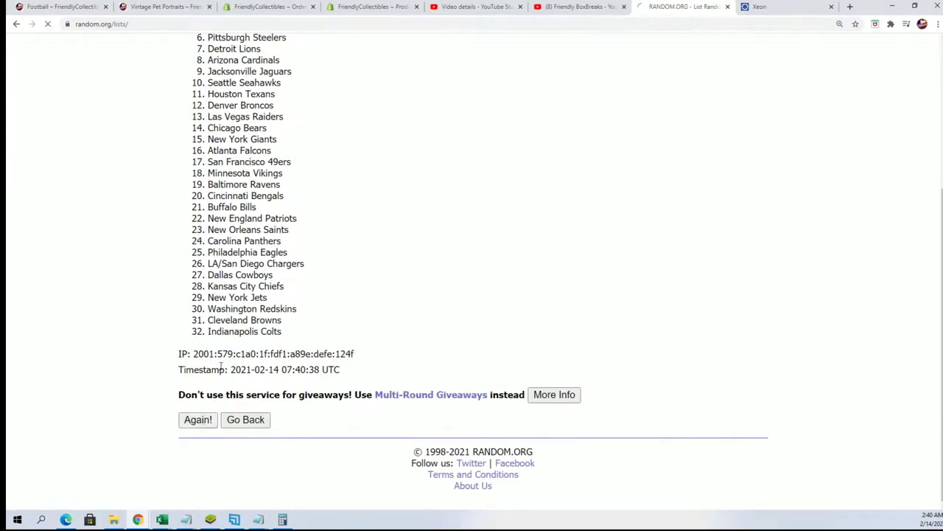
pyautogui.scroll(-5, 210, 389)
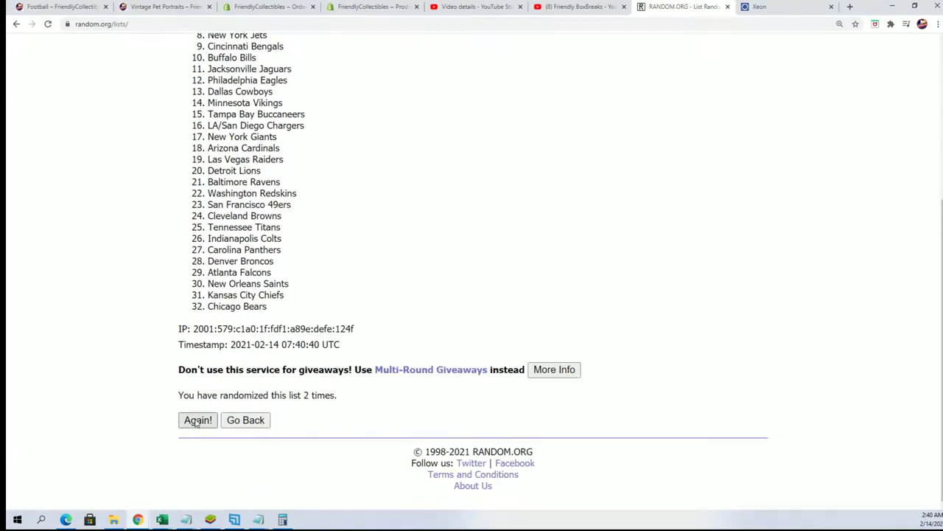
pyautogui.click(196, 419)
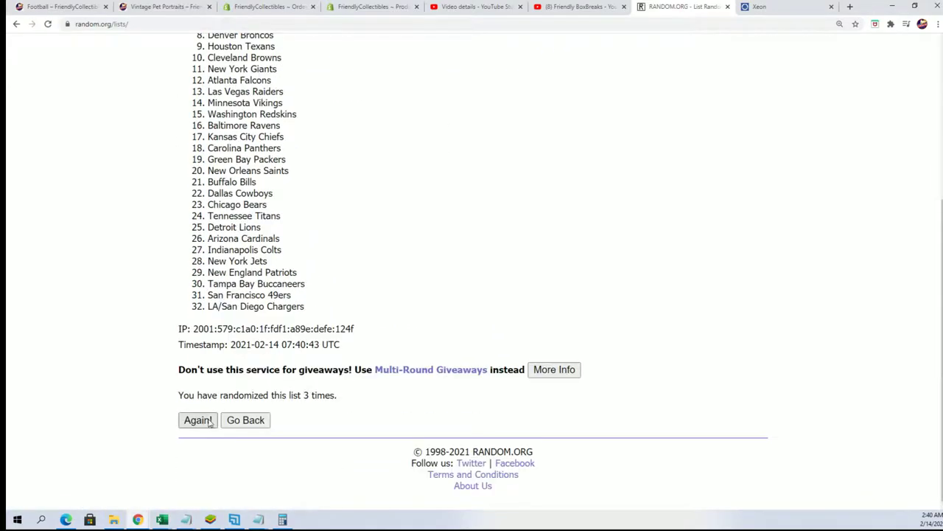
pyautogui.click(197, 420)
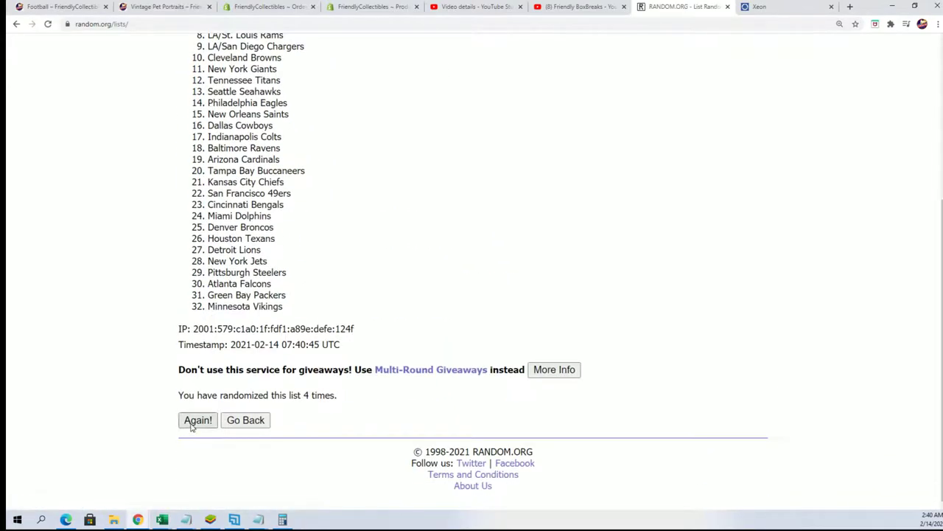
pyautogui.click(196, 419)
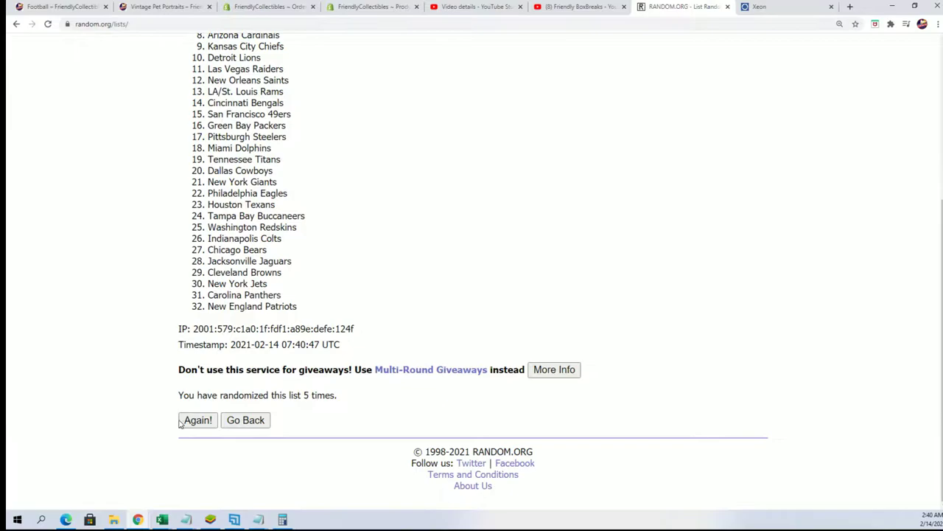
pyautogui.click(198, 419)
pyautogui.scroll(-4, 368, 375)
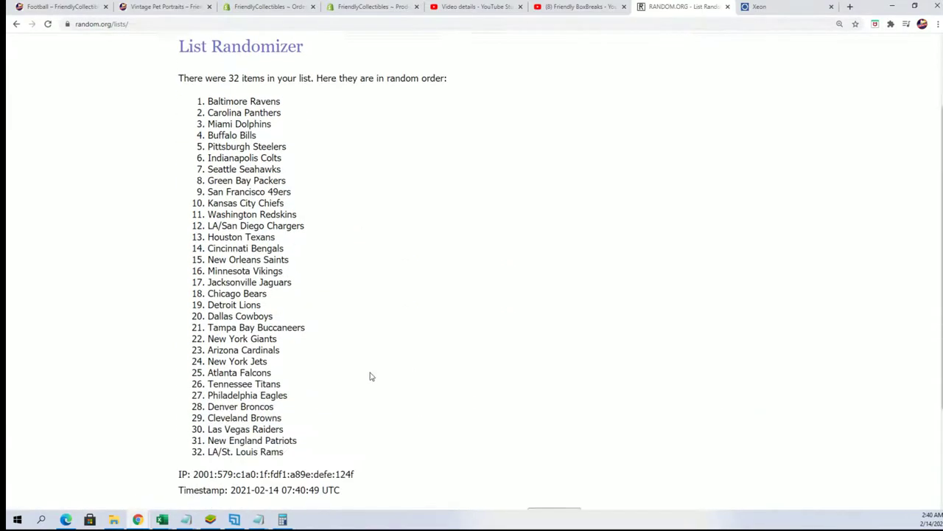
pyautogui.click(200, 420)
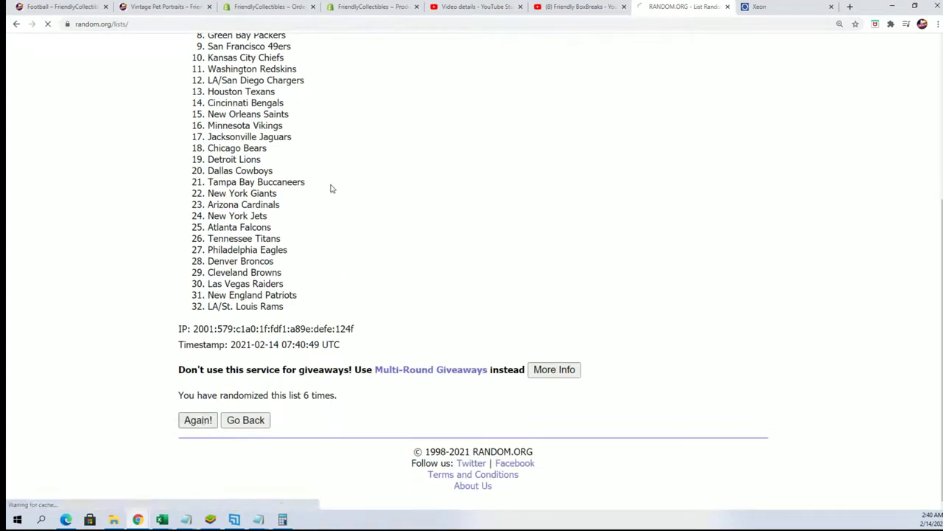
# - Copy all 32 randomized team names from the seventh result list
pyautogui.scroll(-2, 331, 187)
pyautogui.moveTo(208, 107); pyautogui.dragTo(302, 459)
pyautogui.rightClick(260, 422)
pyautogui.click(272, 431)
pyautogui.scroll(-2, 381, 457)
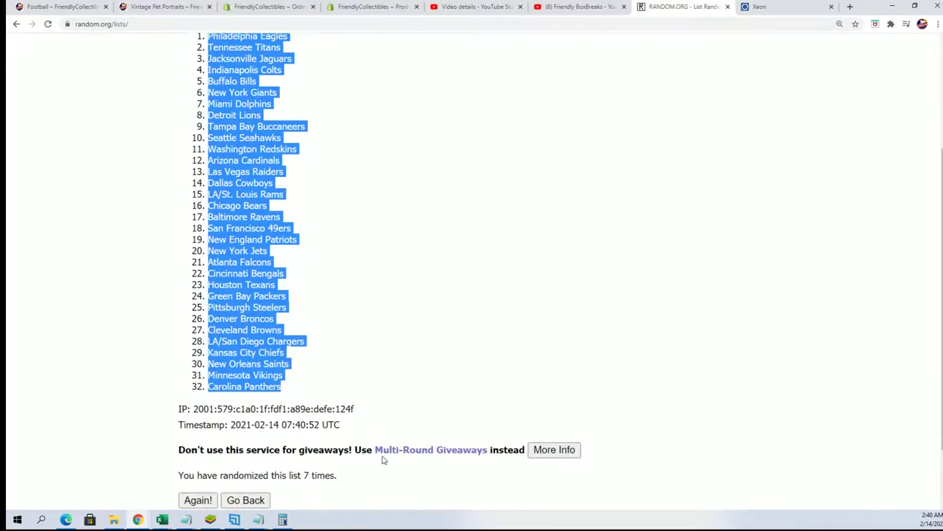
pyautogui.scroll(4, 381, 365)
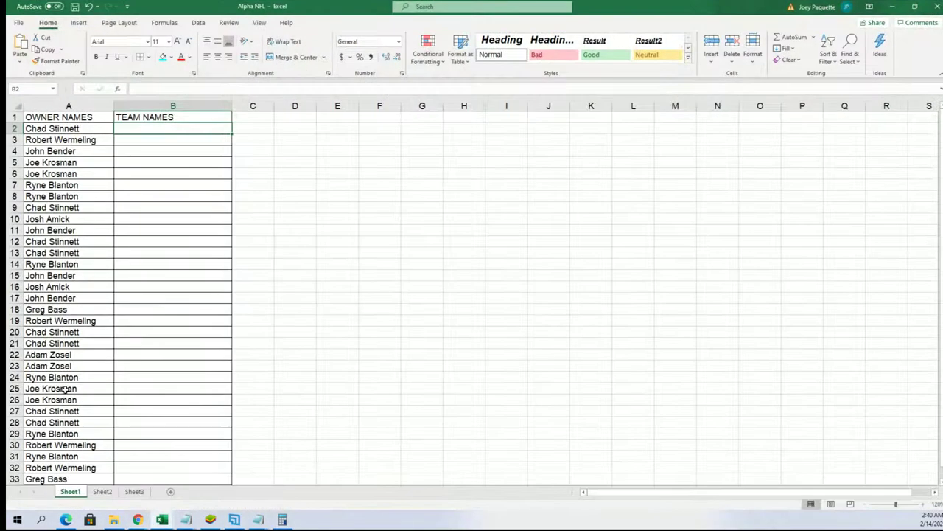
# - In the Alpha NFL workbook in Excel, paste the team names as plain text under TEAM NAMES from cell B2, then deselect the pasted range
pyautogui.rightClick(127, 131)
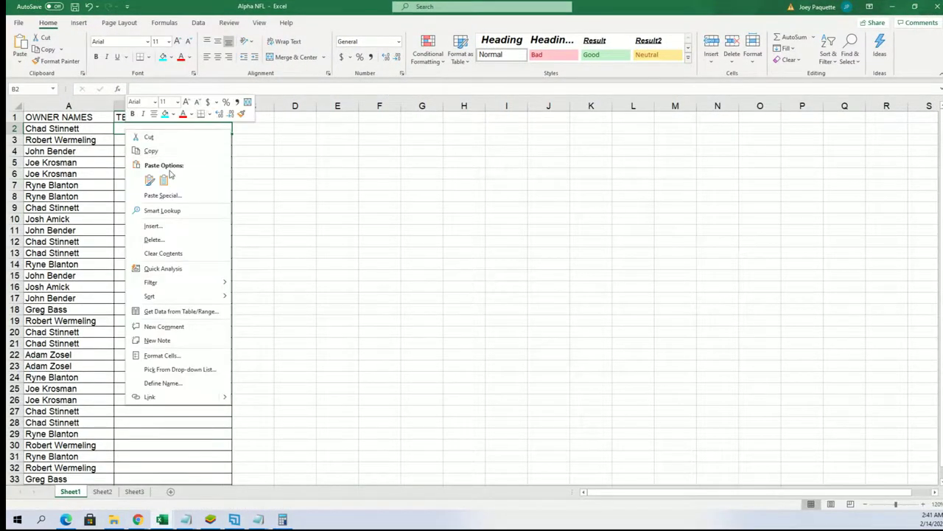
pyautogui.click(177, 195)
pyautogui.click(89, 141)
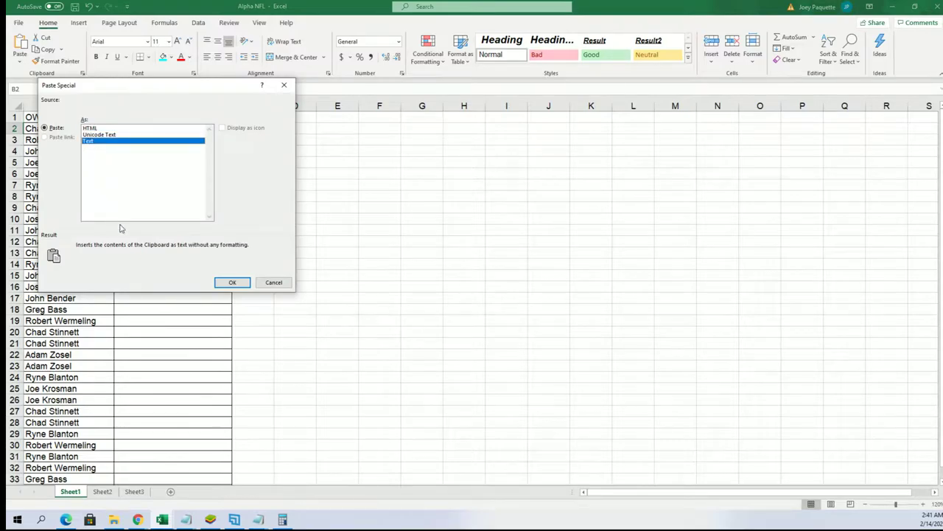
pyautogui.click(234, 282)
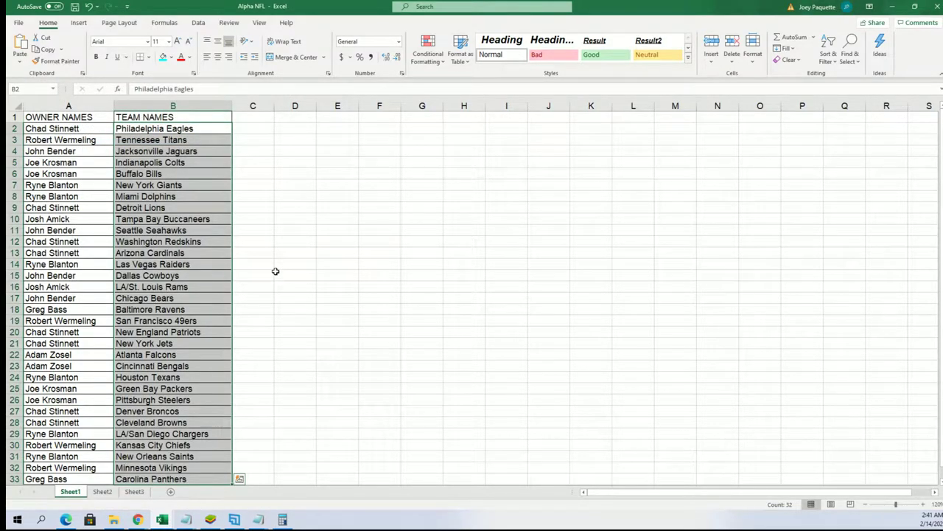
pyautogui.press('Escape')
pyautogui.click(99, 365)
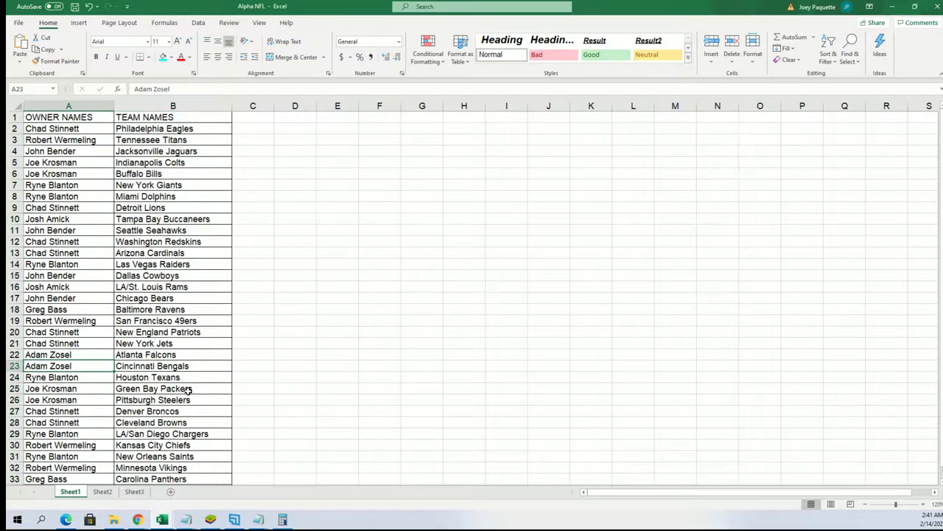
pyautogui.click(103, 436)
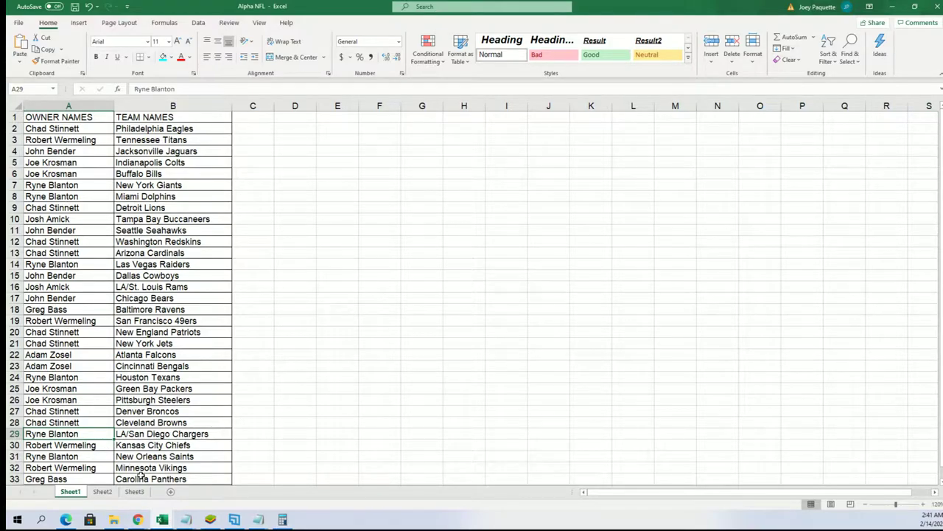
pyautogui.click(108, 198)
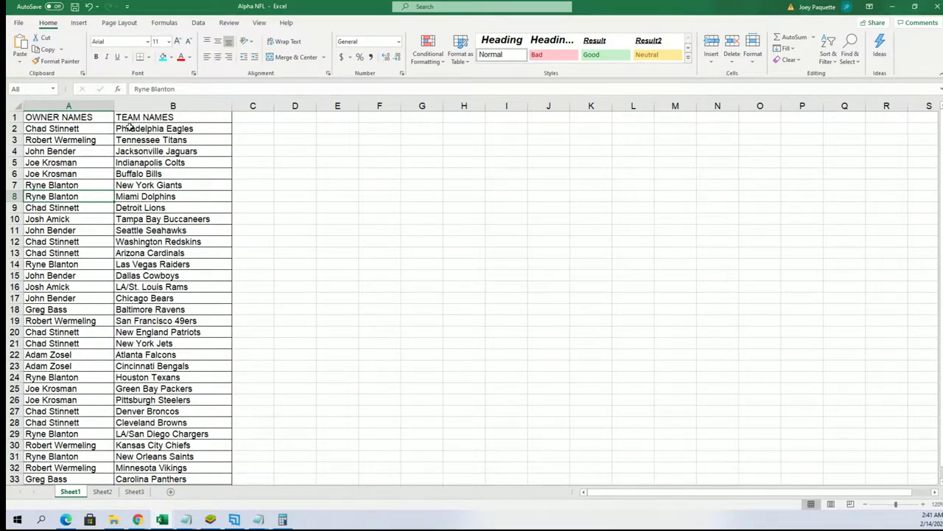
pyautogui.click(80, 126)
pyautogui.moveTo(131, 124); pyautogui.dragTo(148, 474)
pyautogui.click(153, 161)
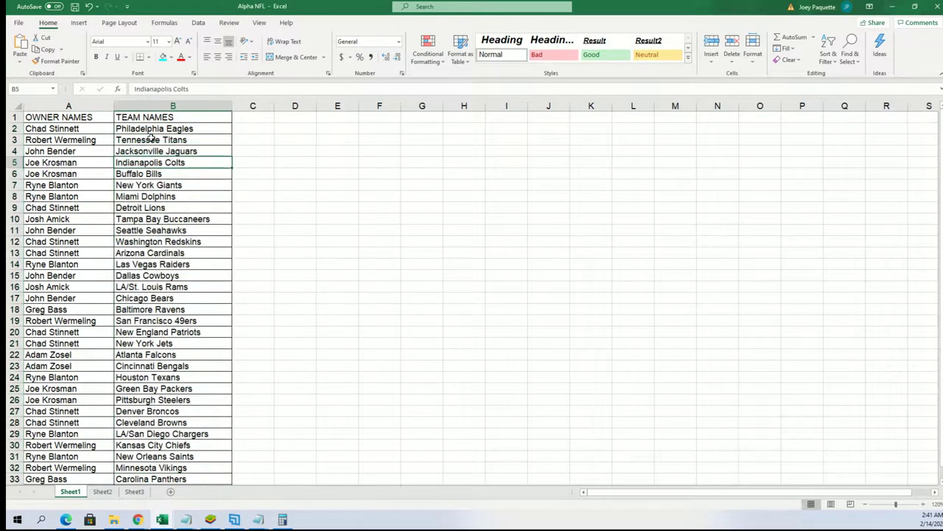
# - Sort the team names in B2:B33 from A to Z, expanding the selection so each owner stays paired with their team
pyautogui.moveTo(151, 129); pyautogui.dragTo(206, 481)
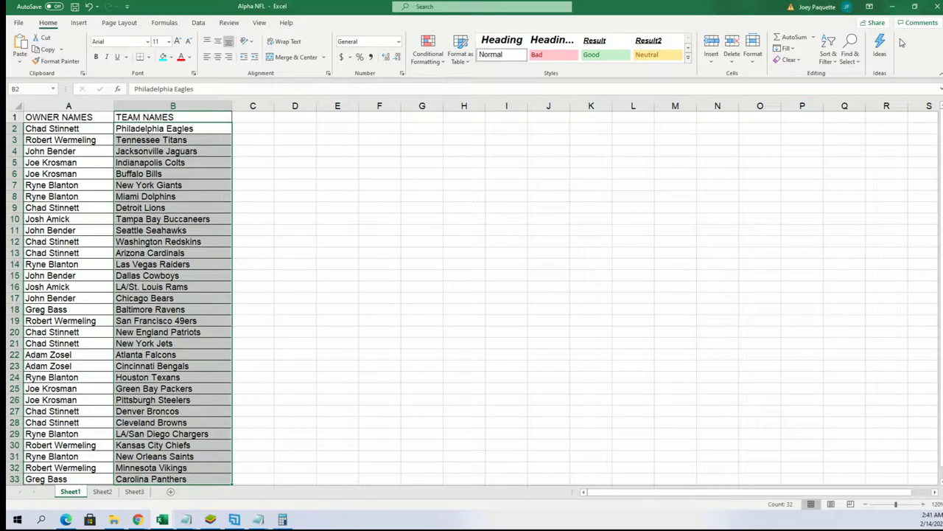
pyautogui.click(828, 52)
pyautogui.click(840, 76)
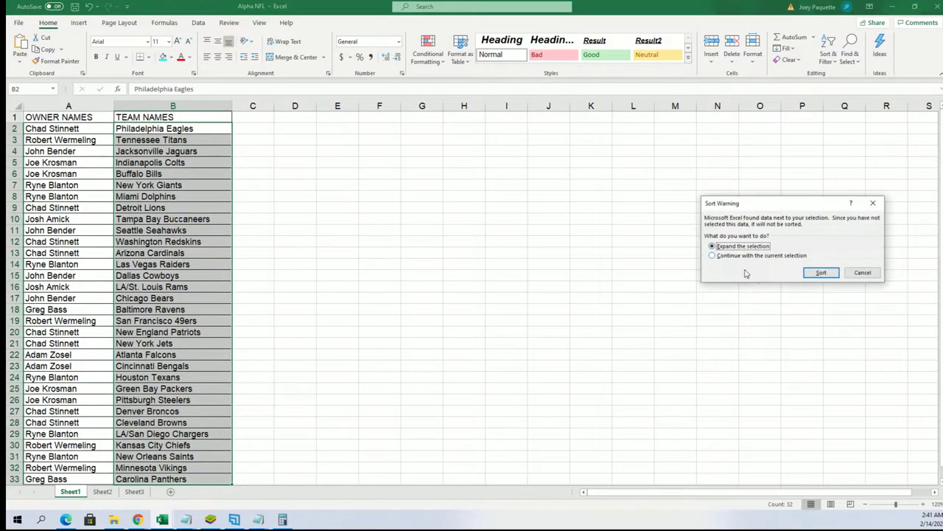
pyautogui.click(821, 273)
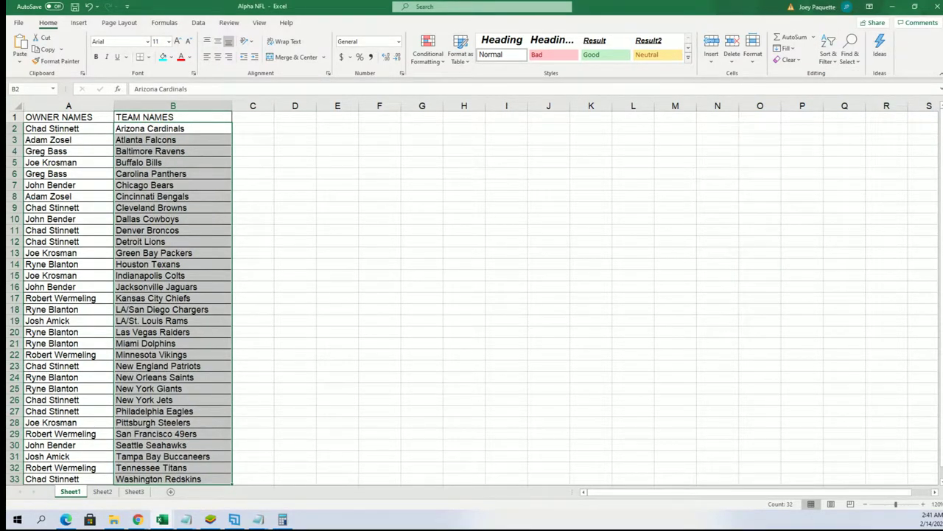